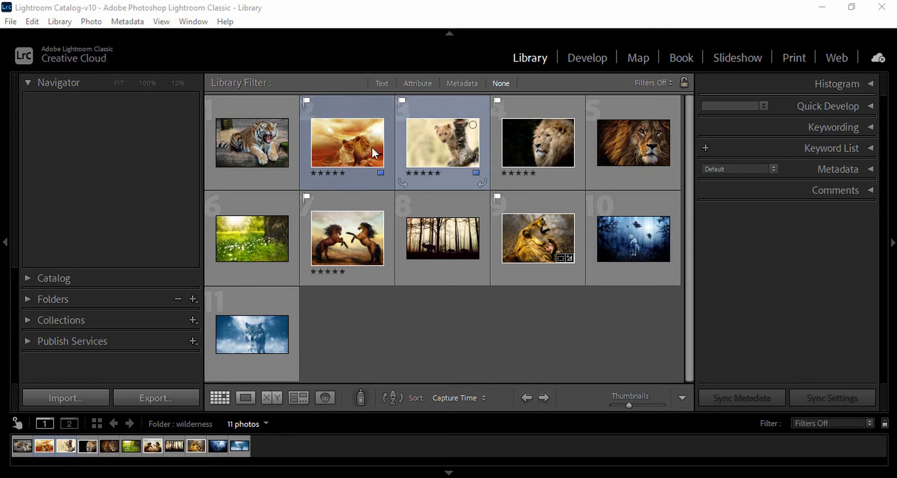
Open the photo of the lion cub behind the tree trunk in the Develop module.
{"action": "left_click", "coordinate": [425, 139]}
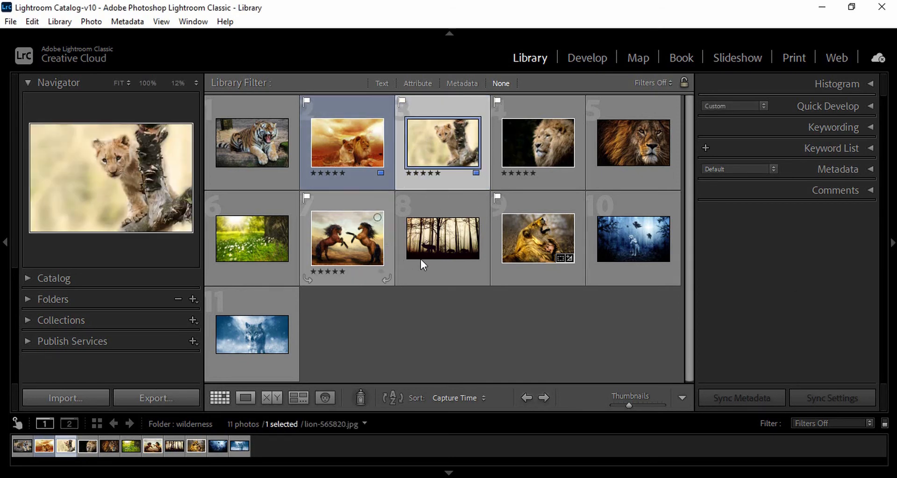
{"action": "key", "text": "d"}
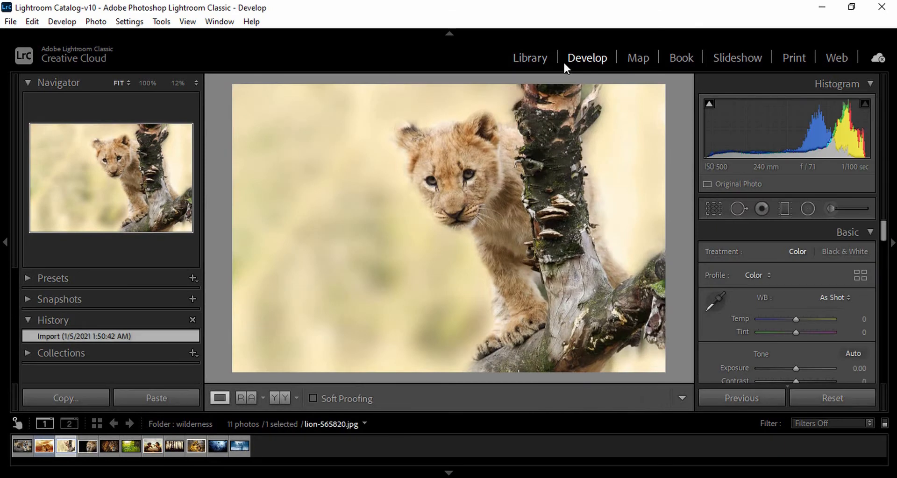
Collapse the Basic, HSL / Color and Lens Corrections sections and look through the list of Develop adjustments.
{"action": "left_click", "coordinate": [869, 230]}
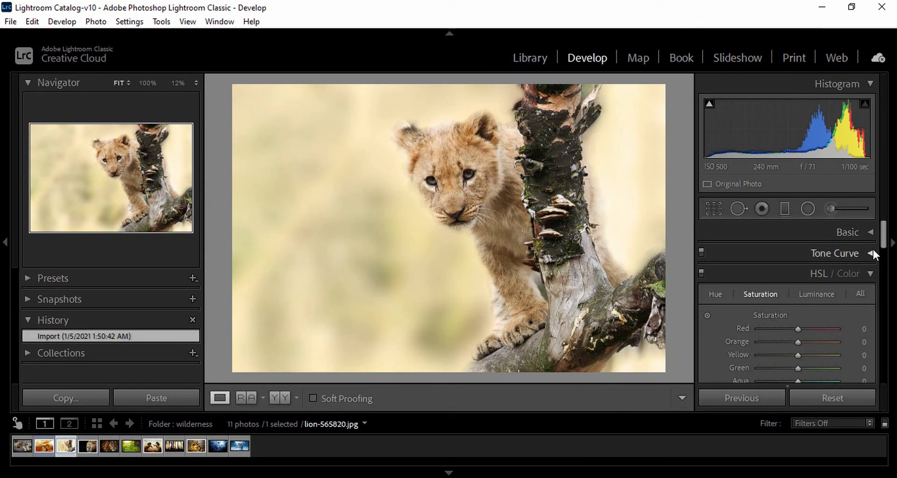
{"action": "left_click", "coordinate": [870, 232]}
{"action": "scroll", "coordinate": [822, 323], "scroll_direction": "down", "scroll_amount": 4}
{"action": "scroll", "coordinate": [817, 326], "scroll_direction": "up", "scroll_amount": 4}
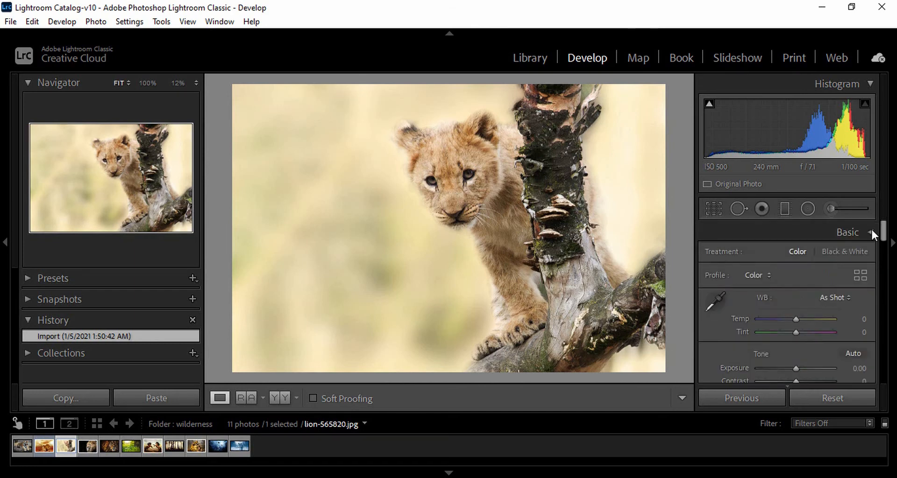
{"action": "left_click", "coordinate": [871, 231]}
{"action": "left_click", "coordinate": [871, 274]}
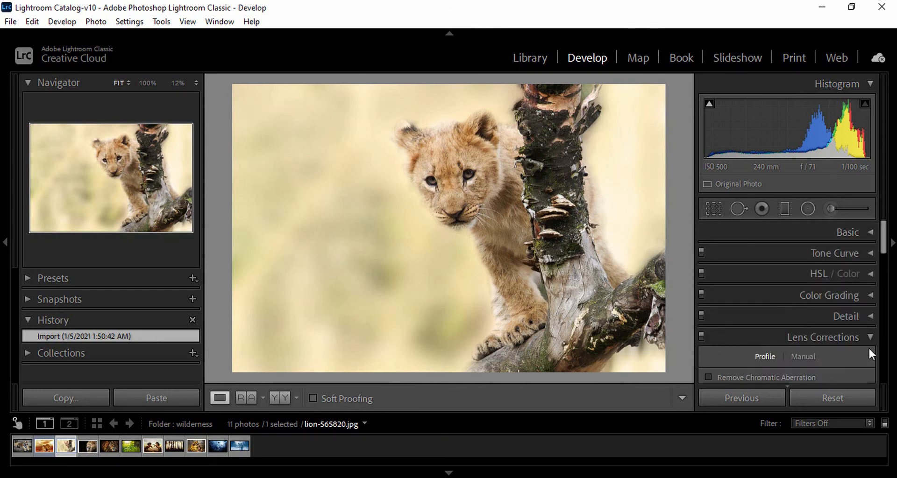
{"action": "left_click", "coordinate": [869, 335]}
{"action": "left_click", "coordinate": [864, 377]}
{"action": "scroll", "coordinate": [853, 327], "scroll_direction": "up", "scroll_amount": 3}
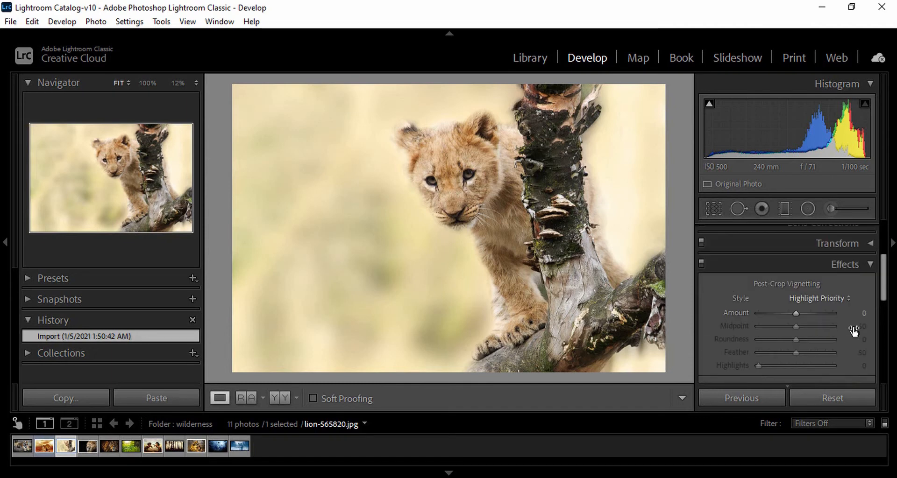
{"action": "scroll", "coordinate": [851, 322], "scroll_direction": "up", "scroll_amount": 3}
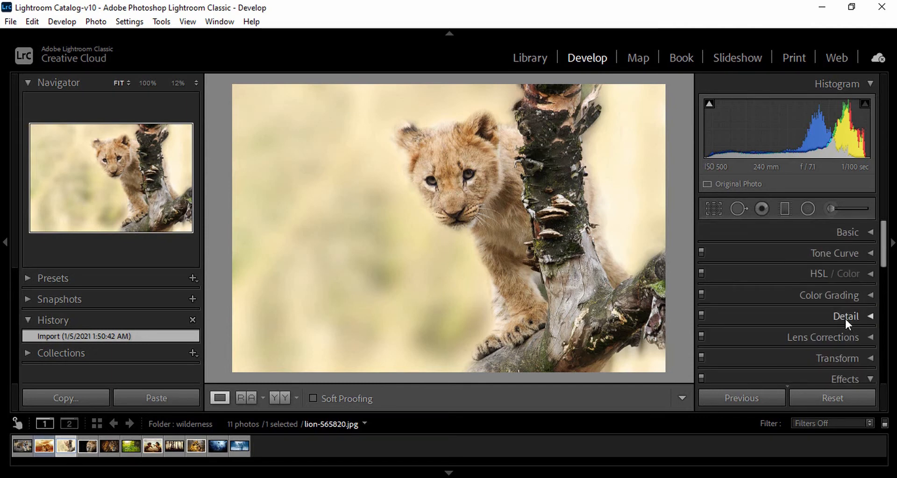
Try a manual white balance on the cub photo with Temp −4 and Tint +2.
{"action": "left_click", "coordinate": [868, 231]}
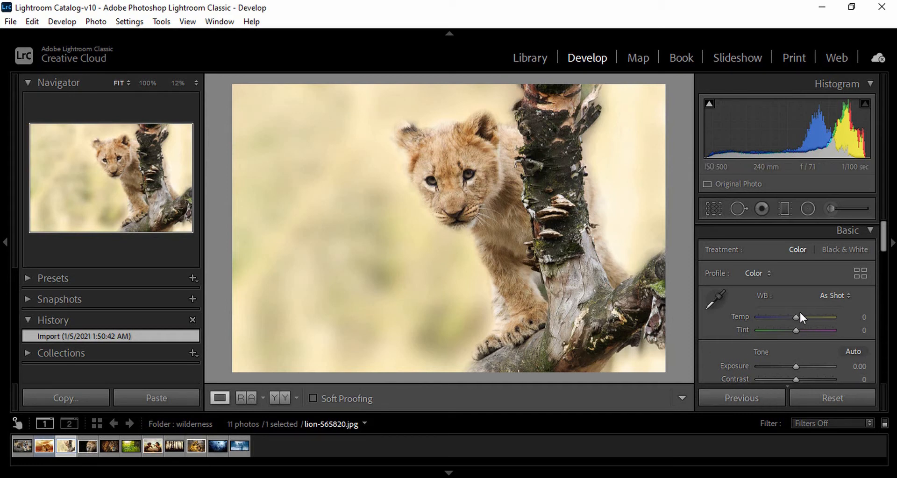
{"action": "mouse_move", "coordinate": [800, 316]}
{"action": "left_mouse_down"}
{"action": "mouse_move", "coordinate": [808, 317]}
{"action": "mouse_move", "coordinate": [770, 319]}
{"action": "mouse_move", "coordinate": [793, 317]}
{"action": "mouse_move", "coordinate": [781, 327]}
{"action": "mouse_move", "coordinate": [798, 328]}
{"action": "left_mouse_up"}
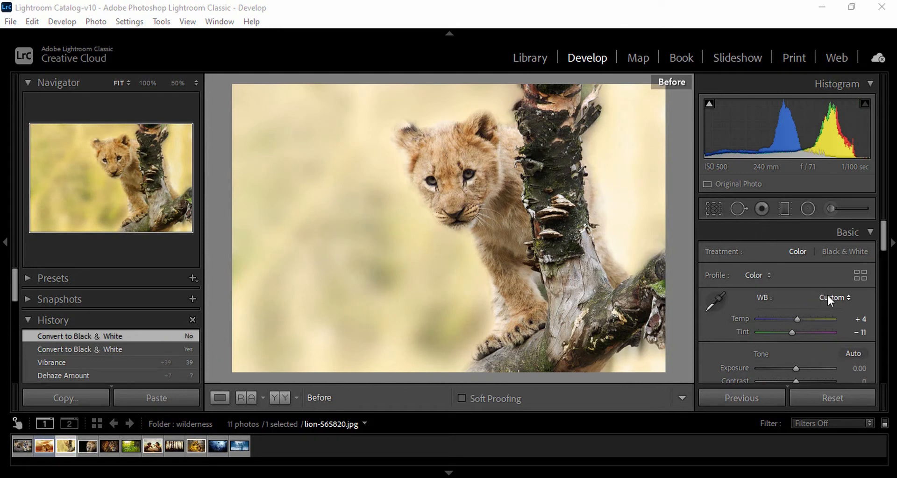
{"action": "left_click", "coordinate": [828, 298]}
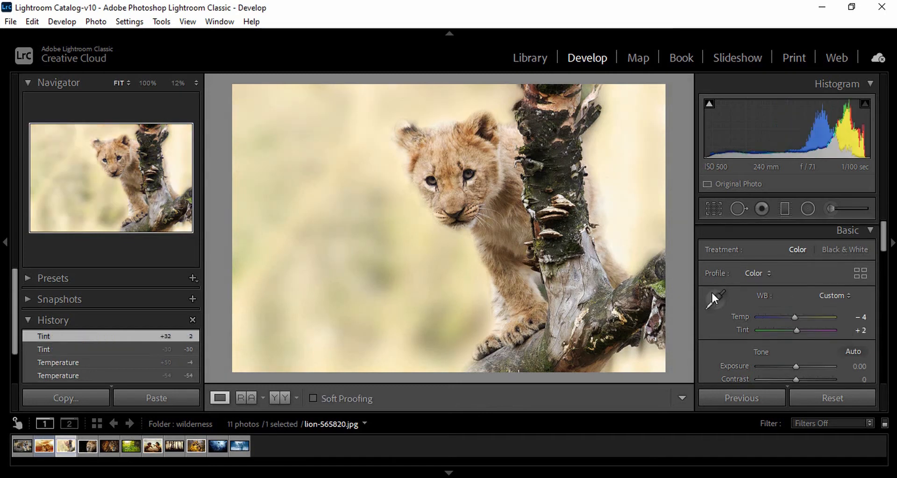
Sample the pale bark of the tree trunk with the White Balance Selector and compare the result with the original.
{"action": "left_click", "coordinate": [714, 301]}
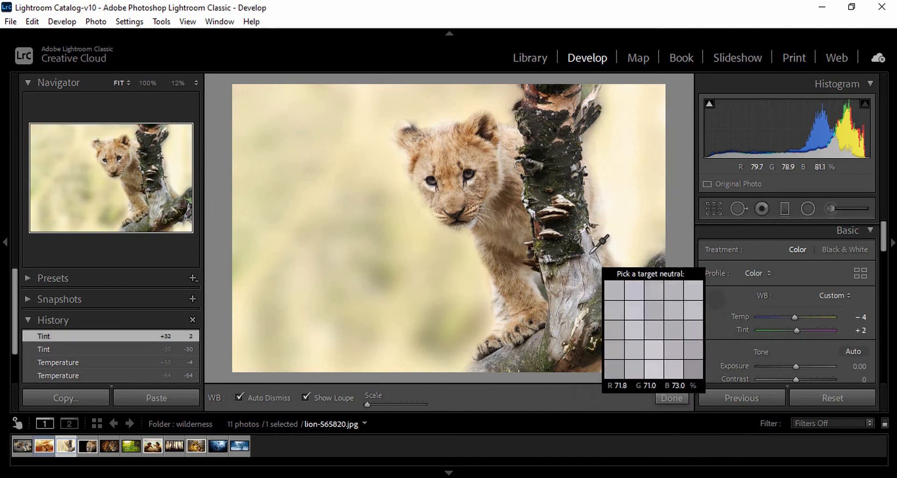
{"action": "left_click", "coordinate": [590, 254]}
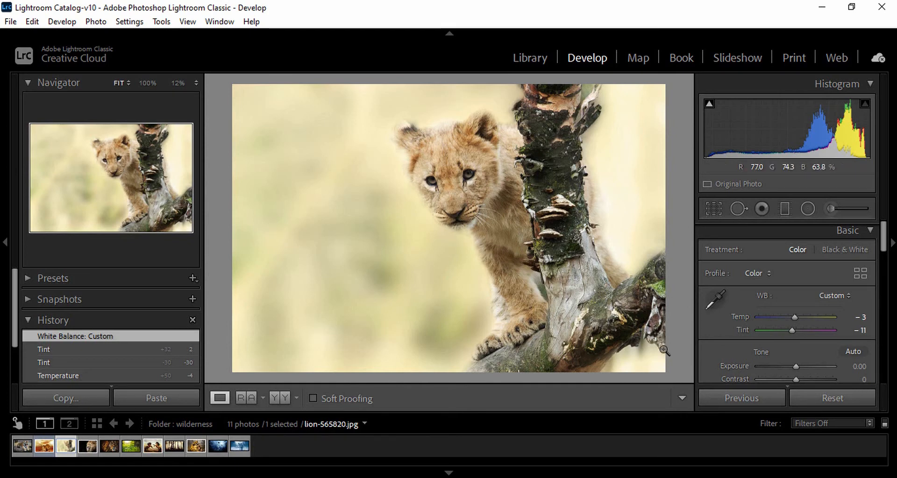
{"action": "key", "text": "backslash"}
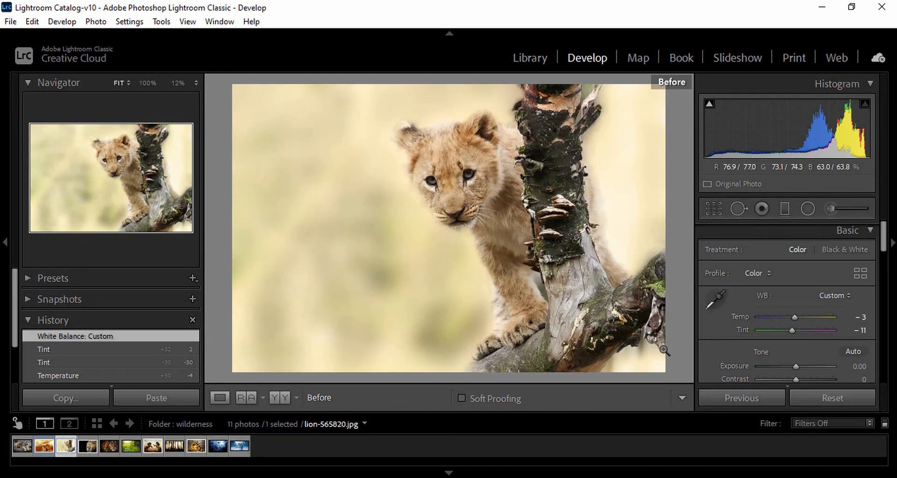
{"action": "key", "text": "backslash"}
{"action": "key", "text": "backslash"}
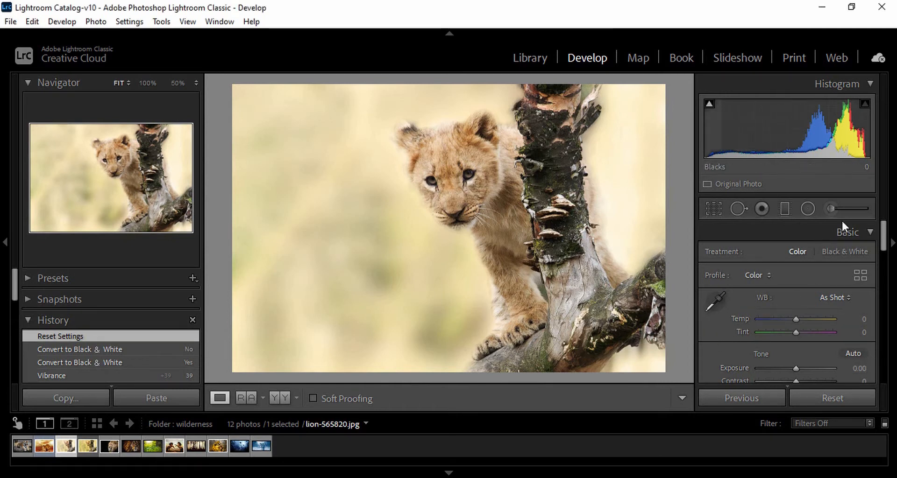
Try strong tone and presence adjustments: Exposure −0.18, Texture +51, Clarity −74, Dehaze +100, Saturation −47 and Vibrance +65.
{"action": "left_click_drag", "start_coordinate": [882, 236], "coordinate": [878, 249]}
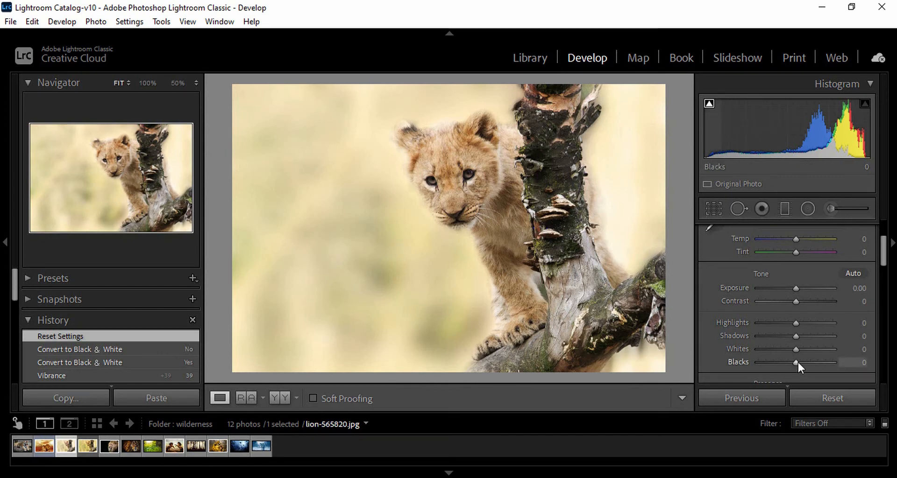
{"action": "mouse_move", "coordinate": [798, 363]}
{"action": "left_mouse_down"}
{"action": "mouse_move", "coordinate": [836, 363]}
{"action": "mouse_move", "coordinate": [781, 357]}
{"action": "mouse_move", "coordinate": [793, 357]}
{"action": "left_mouse_up"}
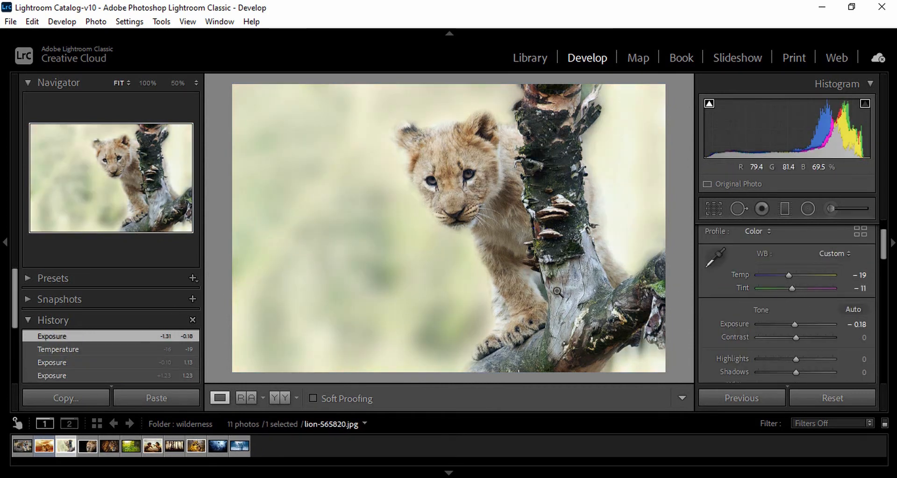
{"action": "scroll", "coordinate": [820, 341], "scroll_direction": "down", "scroll_amount": 5}
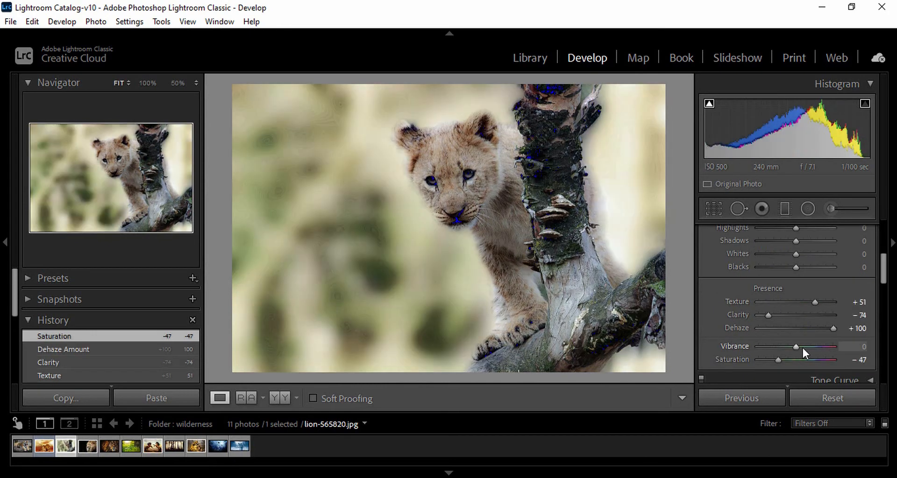
{"action": "left_click_drag", "start_coordinate": [797, 347], "coordinate": [820, 347]}
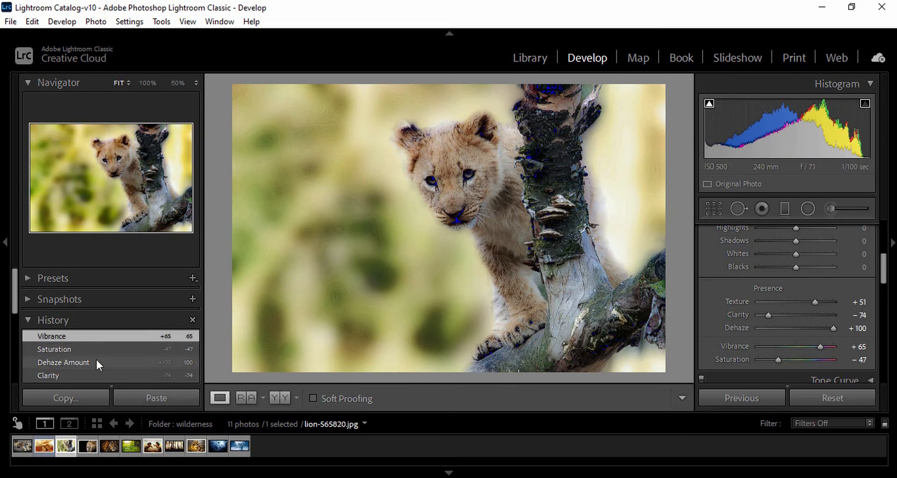
Revert the photo to its original Import state in the edit history.
{"action": "scroll", "coordinate": [98, 359], "scroll_direction": "down", "scroll_amount": 5}
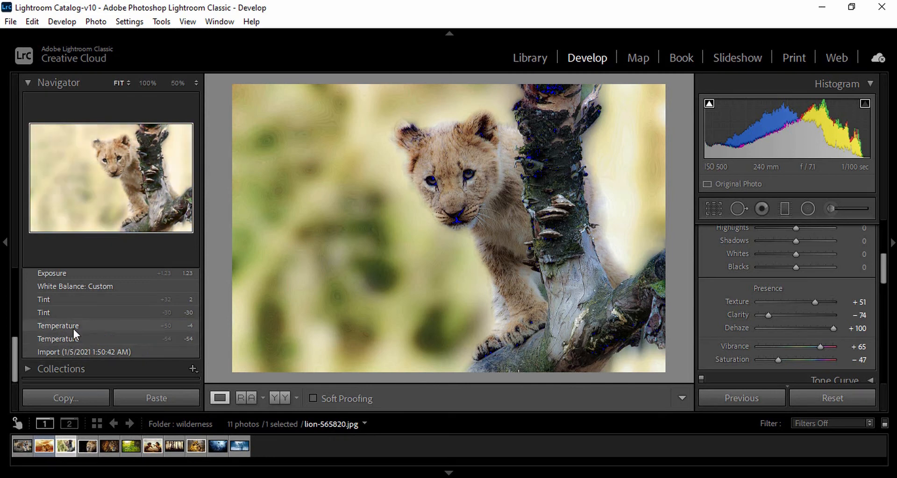
{"action": "left_click", "coordinate": [75, 352]}
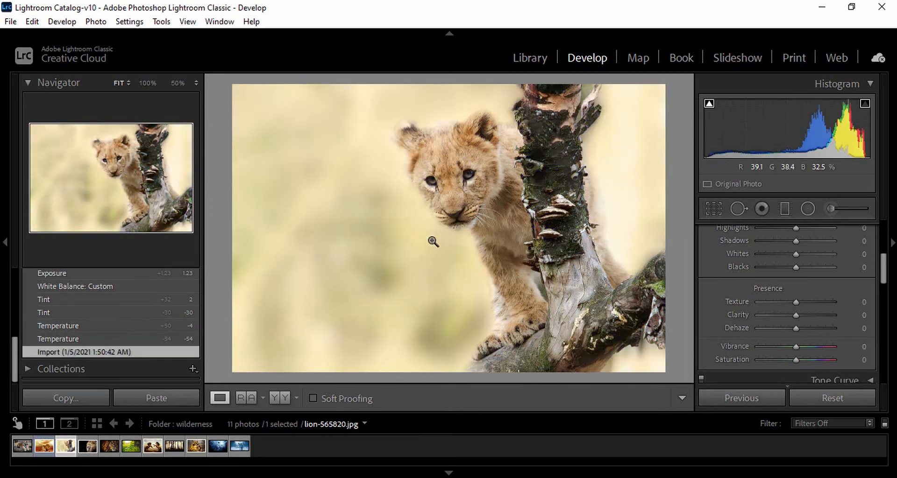
Apply the automatic white balance value for Temp, and fine-tune to Temp +4 and Tint −11.
{"action": "scroll", "coordinate": [883, 338], "scroll_direction": "up", "scroll_amount": 5}
{"action": "double_click", "coordinate": [795, 320], "text": "shift"}
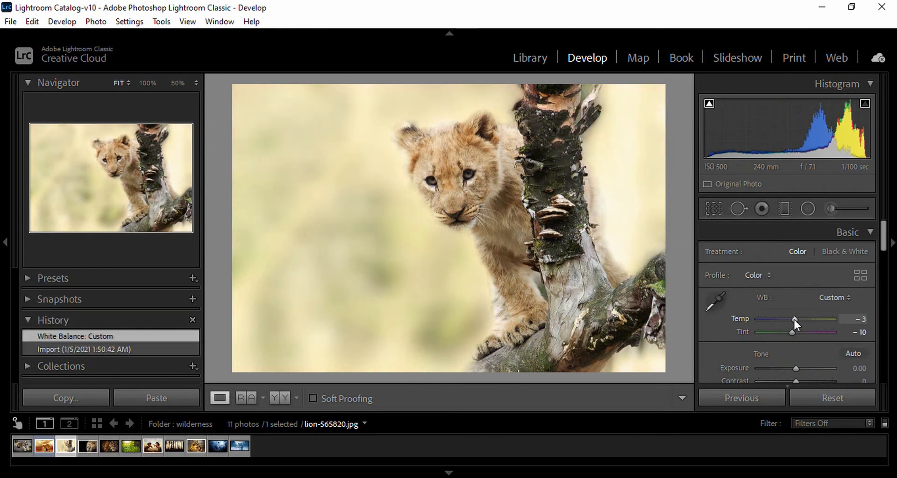
{"action": "mouse_move", "coordinate": [794, 320]}
{"action": "left_mouse_down"}
{"action": "mouse_move", "coordinate": [788, 332]}
{"action": "mouse_move", "coordinate": [806, 333]}
{"action": "mouse_move", "coordinate": [788, 330]}
{"action": "left_mouse_up"}
Try darkening the photo to an Exposure of −1.32 and reset Exposure to 0.
{"action": "scroll", "coordinate": [719, 265], "scroll_direction": "down", "scroll_amount": 3}
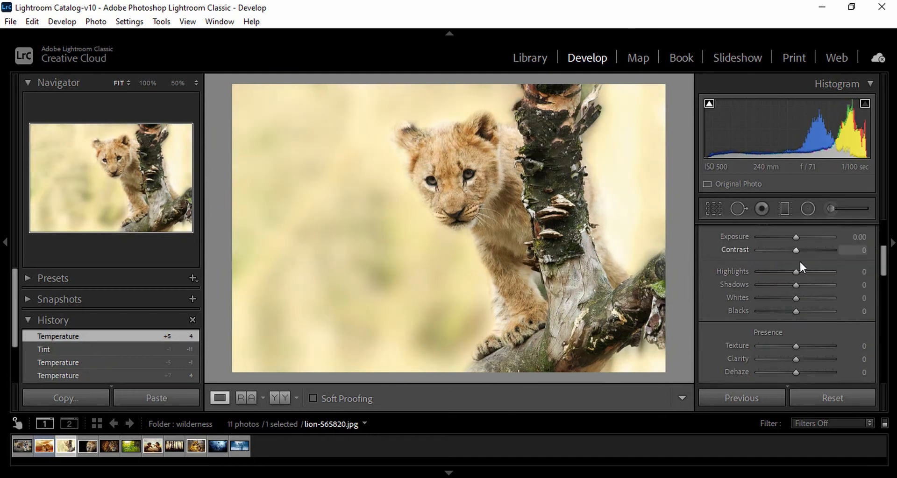
{"action": "mouse_move", "coordinate": [796, 236]}
{"action": "left_mouse_down"}
{"action": "mouse_move", "coordinate": [780, 237]}
{"action": "mouse_move", "coordinate": [789, 236]}
{"action": "left_mouse_up"}
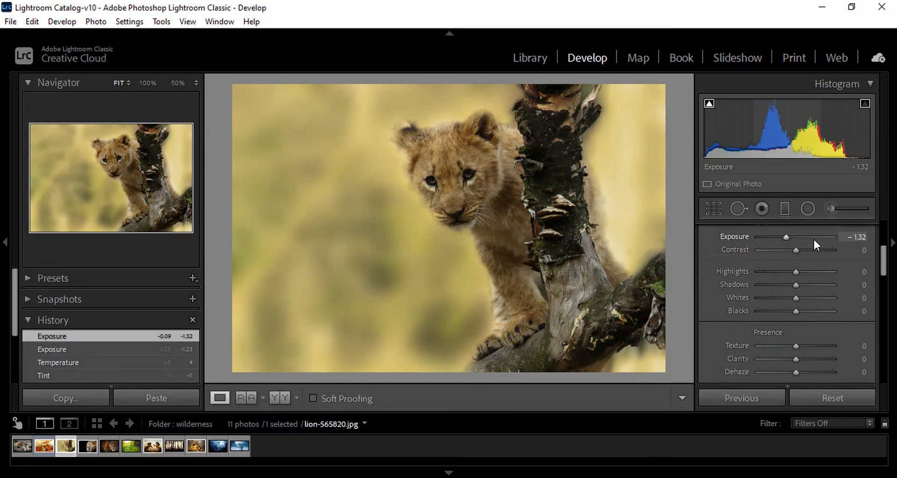
{"action": "left_click", "coordinate": [861, 237]}
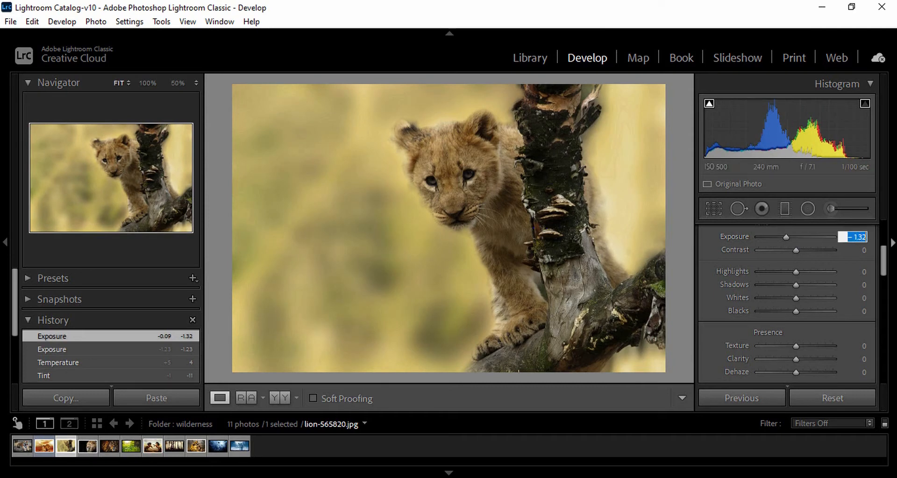
{"action": "type", "text": "0"}
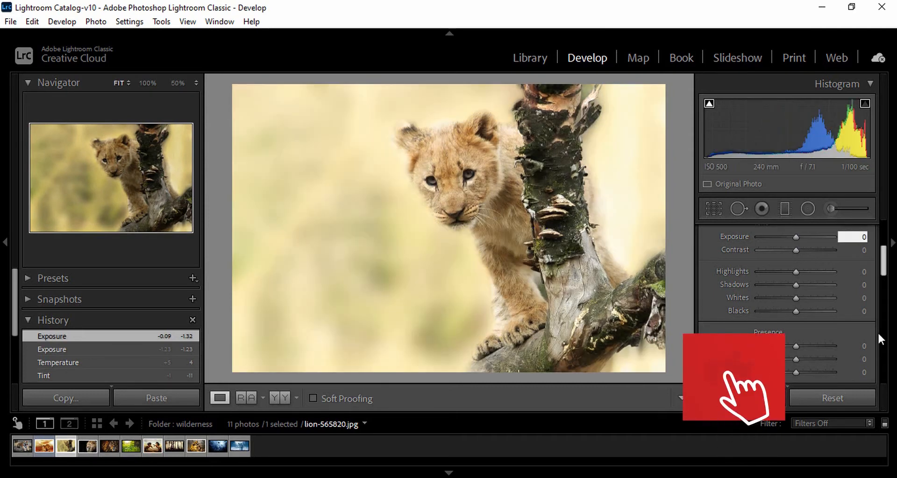
{"action": "key", "text": "Return"}
Try Highlights at +75, toggle the clipping warnings off and on, and reset Highlights to 0.
{"action": "left_click_drag", "start_coordinate": [789, 270], "coordinate": [832, 289]}
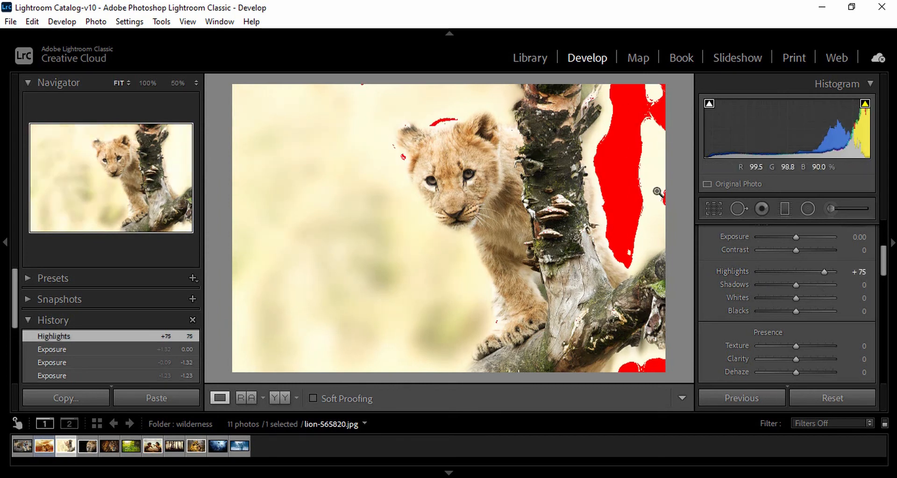
{"action": "key", "text": "j"}
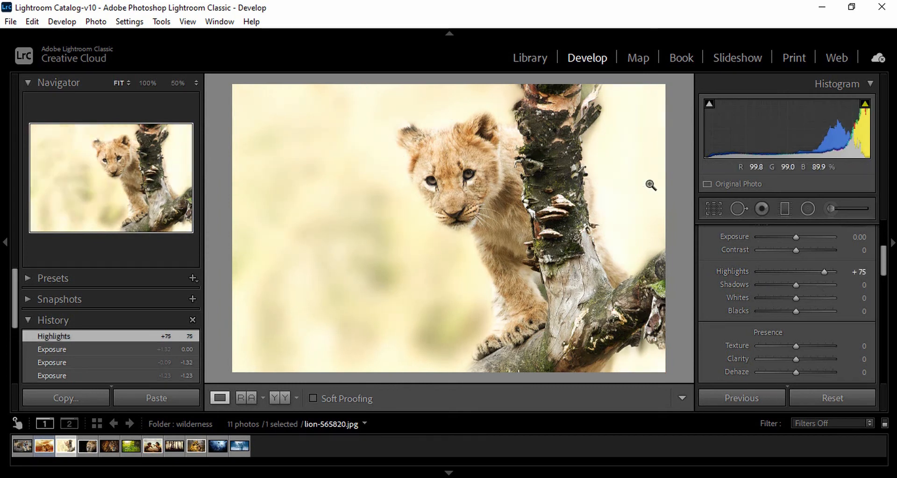
{"action": "key", "text": "j"}
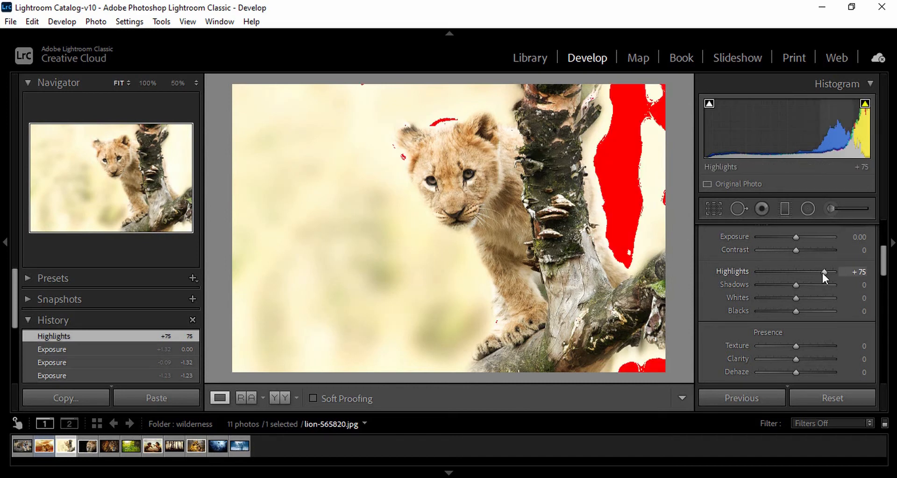
{"action": "left_click", "coordinate": [857, 272]}
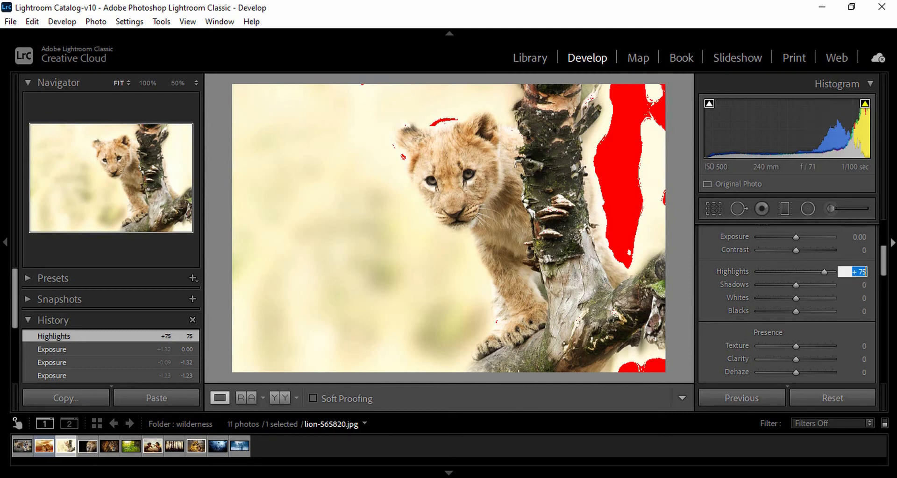
{"action": "type", "text": "0"}
Balance the photo's tones with Highlights −37, Shadows +4, Whites −70 and Blacks −12.
{"action": "mouse_move", "coordinate": [797, 273]}
{"action": "left_mouse_down"}
{"action": "mouse_move", "coordinate": [775, 273]}
{"action": "mouse_move", "coordinate": [791, 281]}
{"action": "left_mouse_up"}
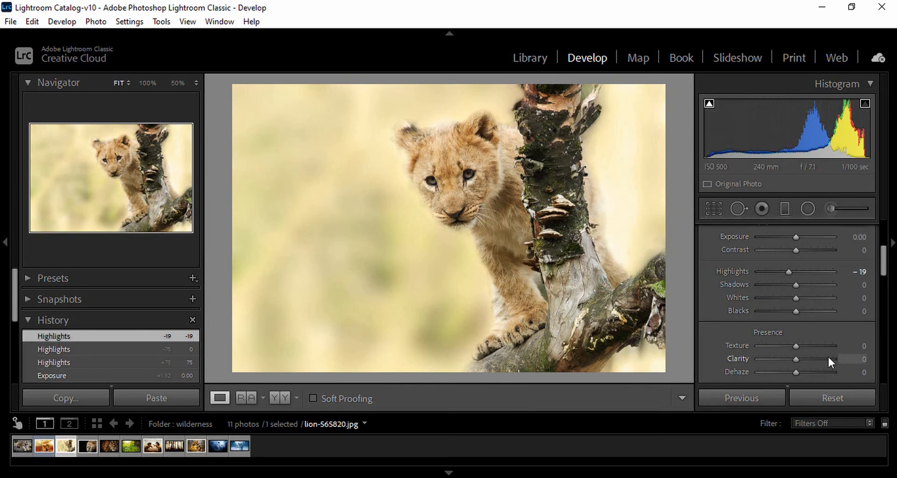
{"action": "left_click_drag", "start_coordinate": [795, 285], "coordinate": [780, 286]}
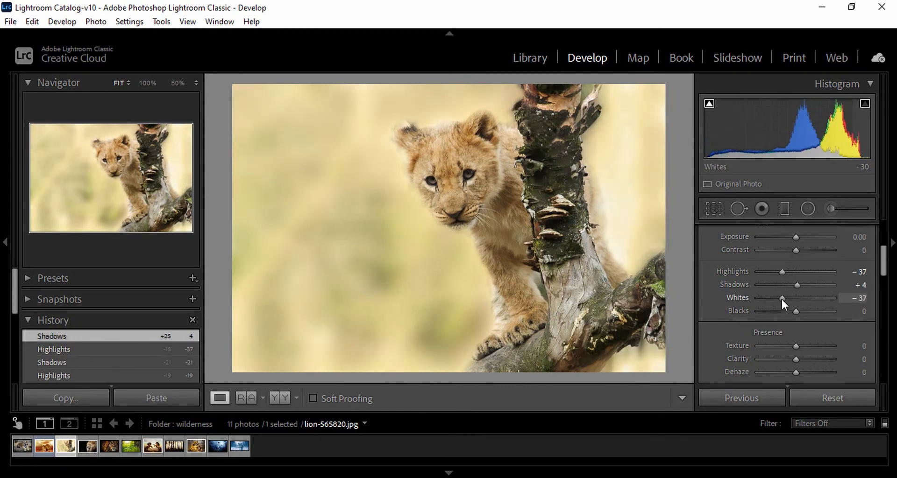
{"action": "left_click_drag", "start_coordinate": [782, 300], "coordinate": [772, 301]}
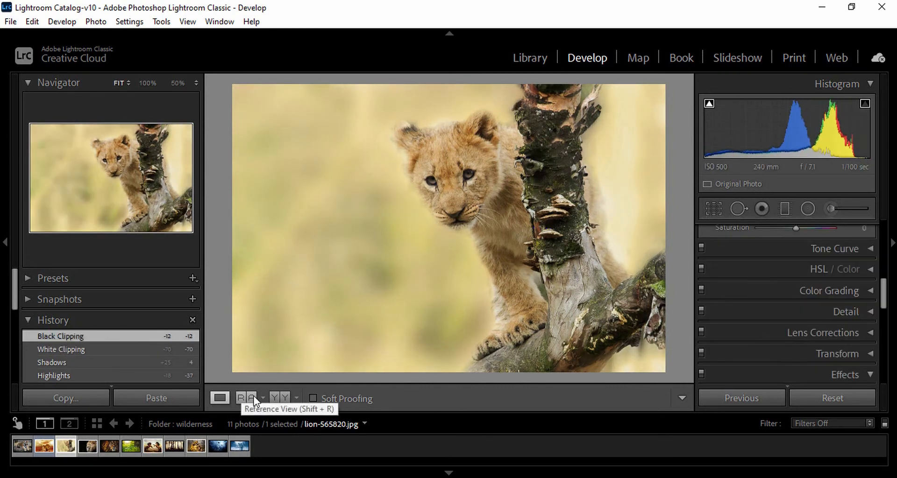
Compare the edited photo side by side with the original, inspecting the cub's face up close.
{"action": "left_click", "coordinate": [280, 398]}
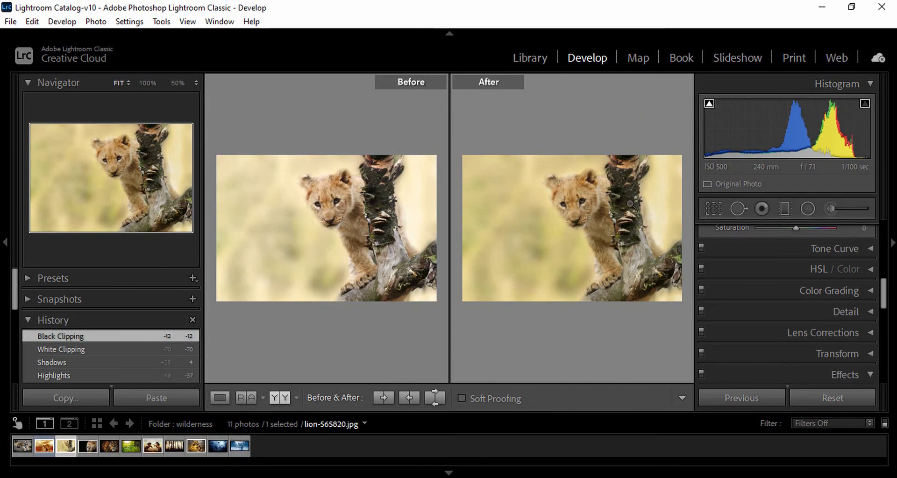
{"action": "left_click", "coordinate": [576, 211]}
{"action": "left_click_drag", "start_coordinate": [583, 305], "coordinate": [584, 333]}
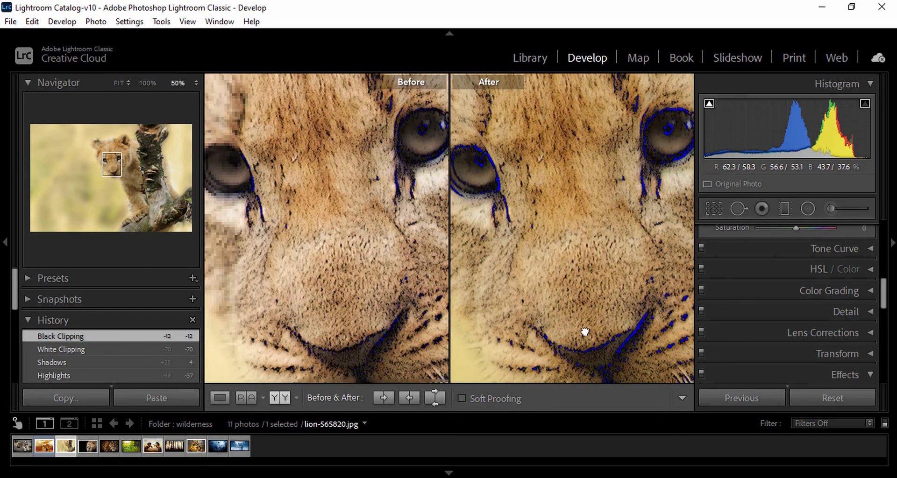
{"action": "left_click_drag", "start_coordinate": [618, 200], "coordinate": [629, 257]}
{"action": "left_click_drag", "start_coordinate": [334, 220], "coordinate": [369, 211]}
{"action": "left_click", "coordinate": [369, 211]}
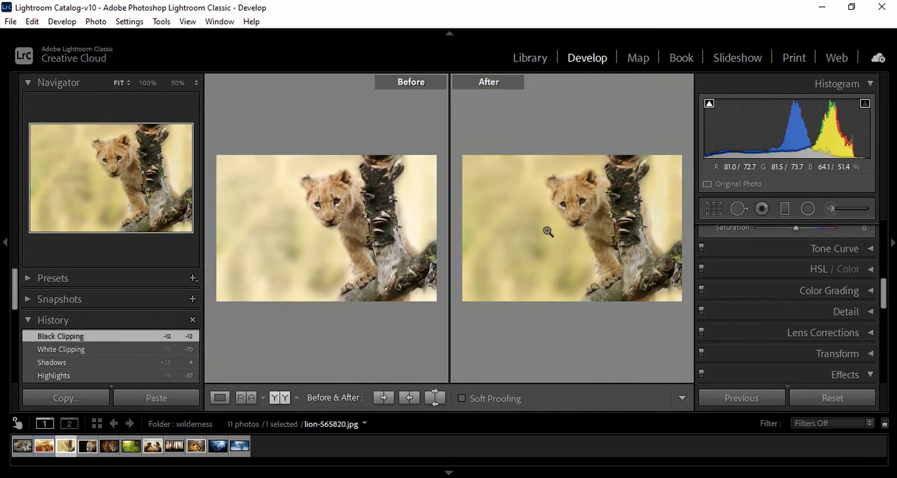
Inspect the cub's eye up close in the comparison, and set Texture to +18, Clarity to +2 and Dehaze to +7.
{"action": "left_click", "coordinate": [558, 209]}
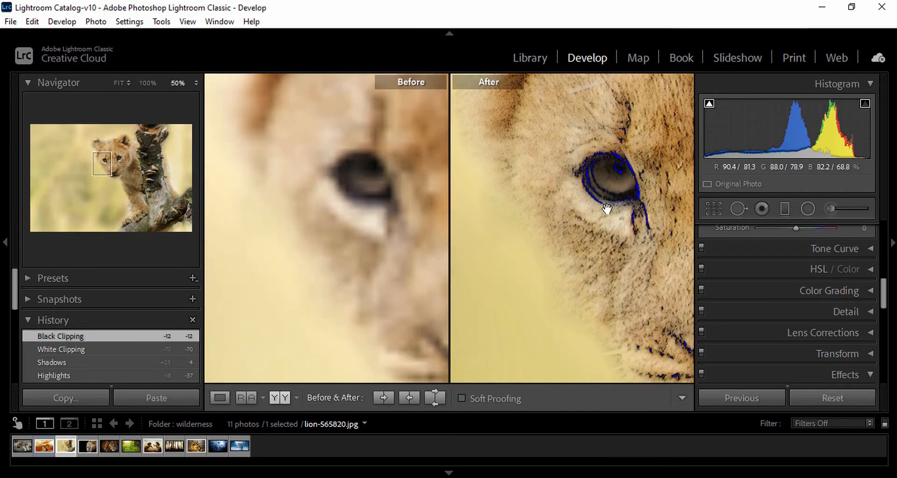
{"action": "left_click_drag", "start_coordinate": [606, 208], "coordinate": [542, 250]}
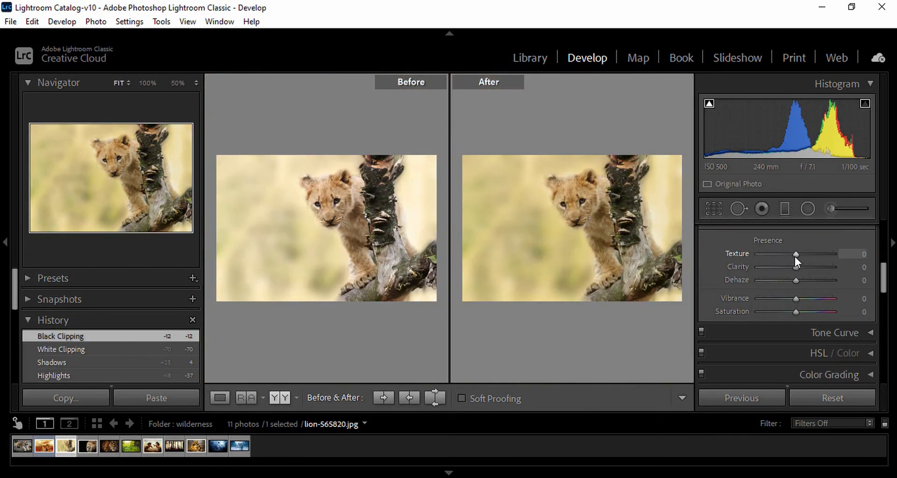
{"action": "mouse_move", "coordinate": [797, 255]}
{"action": "left_mouse_down"}
{"action": "mouse_move", "coordinate": [823, 250]}
{"action": "mouse_move", "coordinate": [800, 257]}
{"action": "left_mouse_up"}
{"action": "left_click_drag", "start_coordinate": [801, 262], "coordinate": [799, 287]}
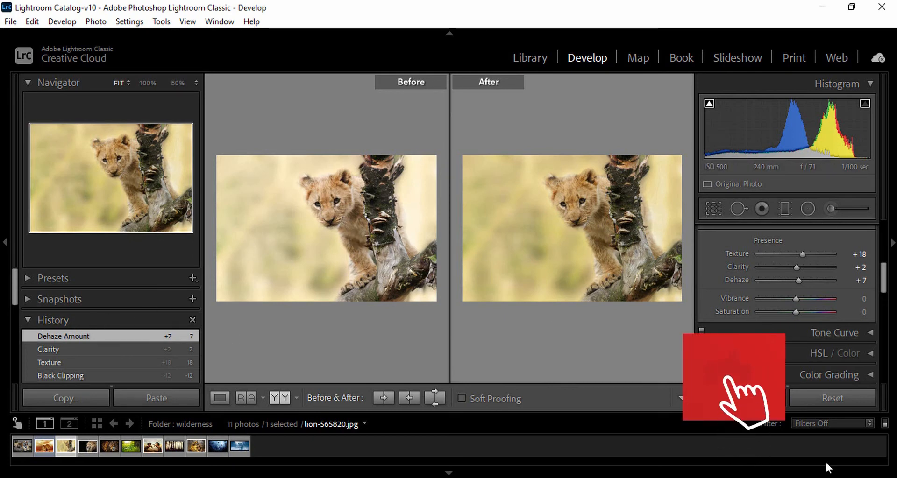
Try pushing the cub photo's Vibrance to its maximum and undo the change.
{"action": "left_click_drag", "start_coordinate": [796, 300], "coordinate": [853, 301]}
{"action": "key", "text": "ctrl+z"}
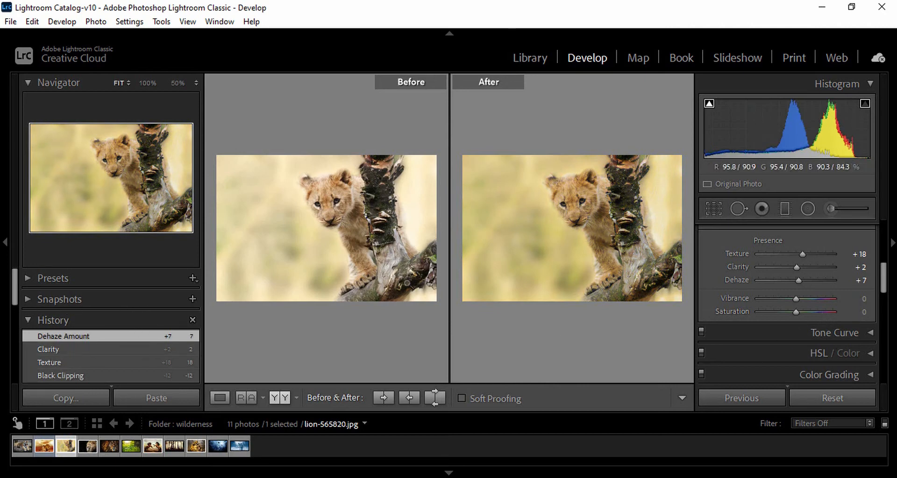
Open the lion and girl photo lion-3012515.jpg from the Library grid in Develop and turn off its clipping warnings.
{"action": "key", "text": "g"}
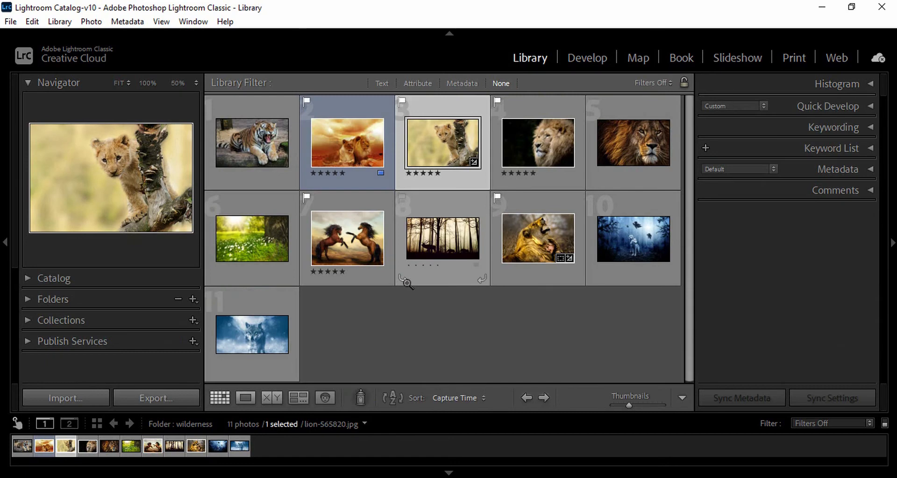
{"action": "left_click", "coordinate": [538, 230]}
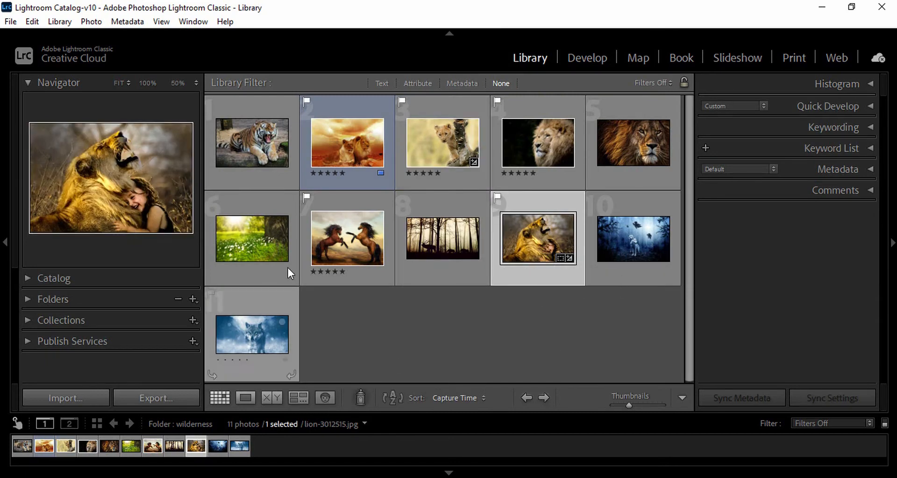
{"action": "key", "text": "d"}
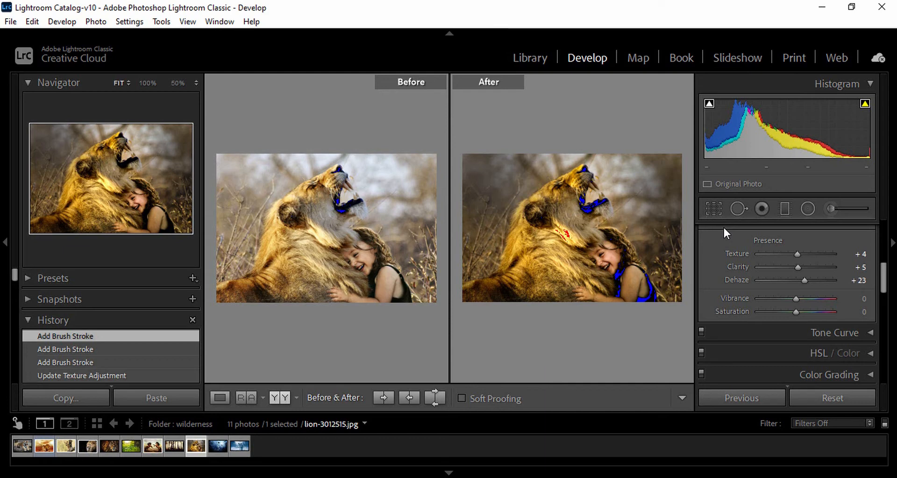
{"action": "key", "text": "p"}
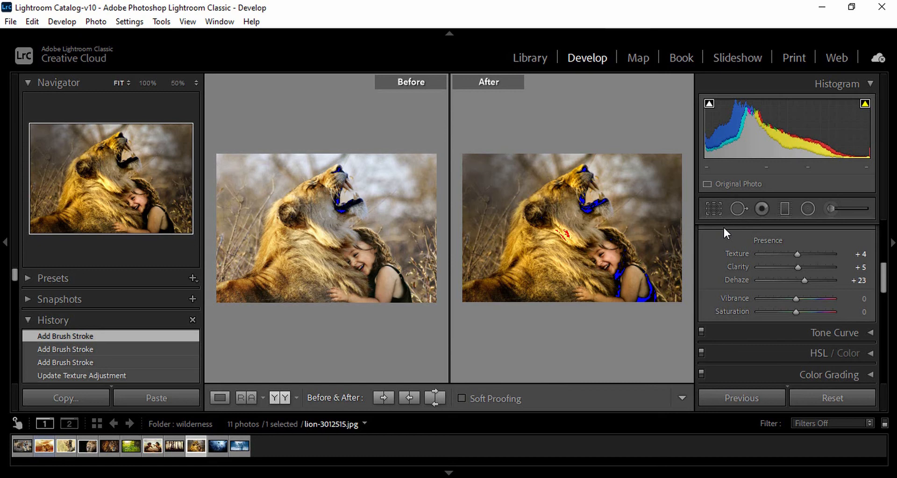
{"action": "key", "text": "j"}
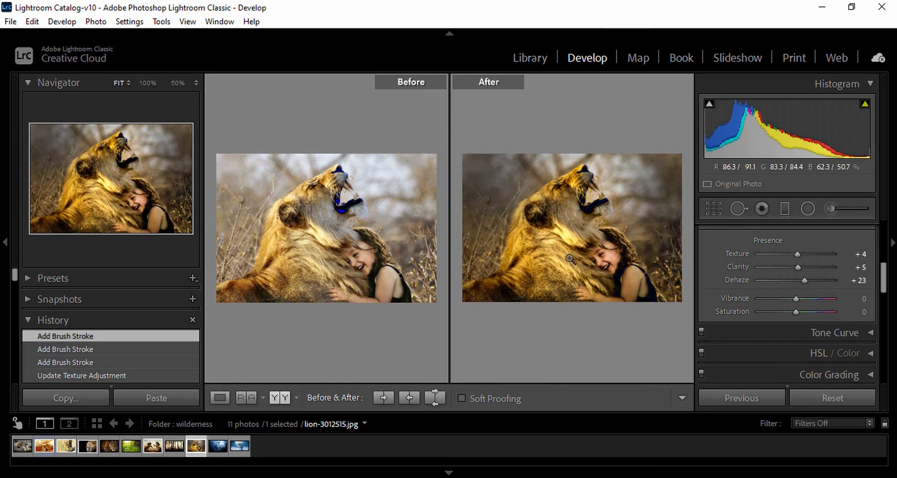
Try Vibrance at +47, +100, +53 and +67 on the lion and girl photo, and settle on +54.
{"action": "left_click_drag", "start_coordinate": [798, 298], "coordinate": [815, 304]}
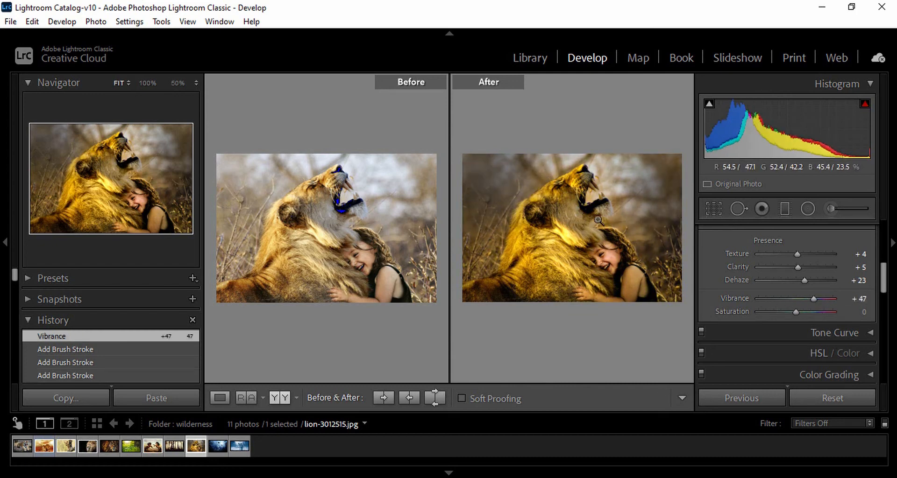
{"action": "left_click_drag", "start_coordinate": [812, 299], "coordinate": [839, 299]}
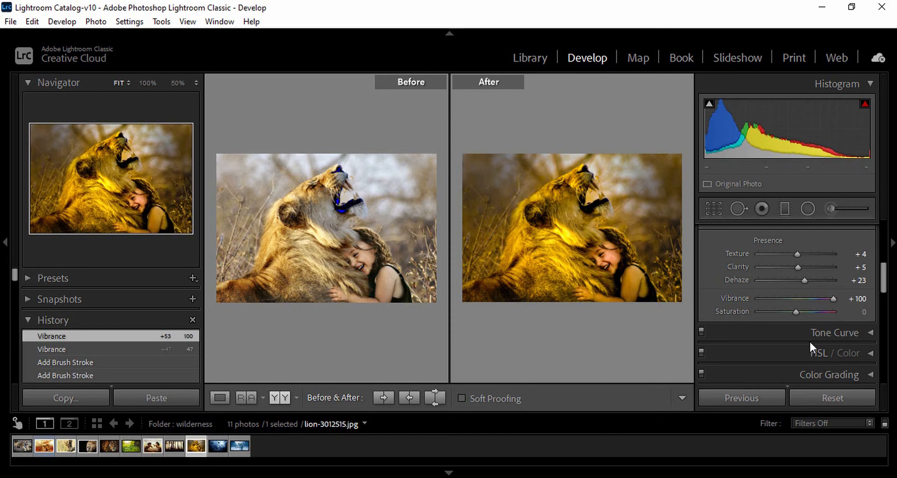
{"action": "left_click_drag", "start_coordinate": [834, 298], "coordinate": [815, 304]}
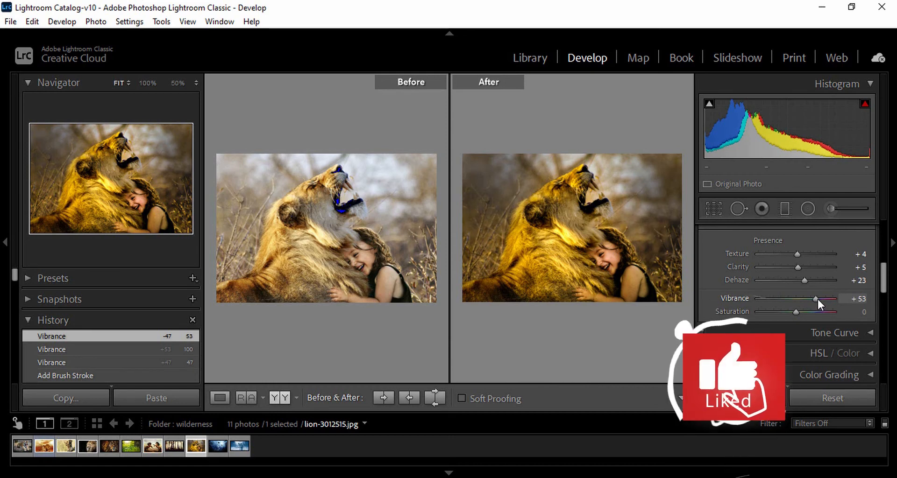
{"action": "left_click_drag", "start_coordinate": [817, 299], "coordinate": [821, 299]}
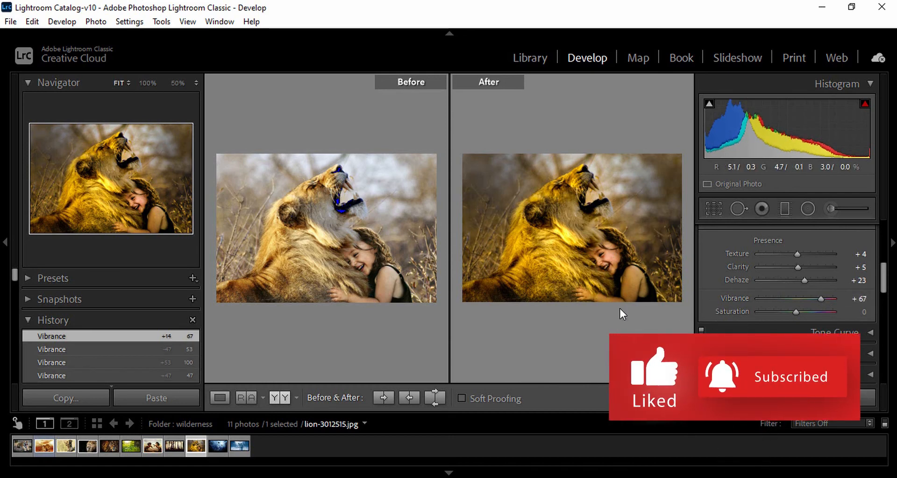
{"action": "left_click_drag", "start_coordinate": [821, 299], "coordinate": [818, 301]}
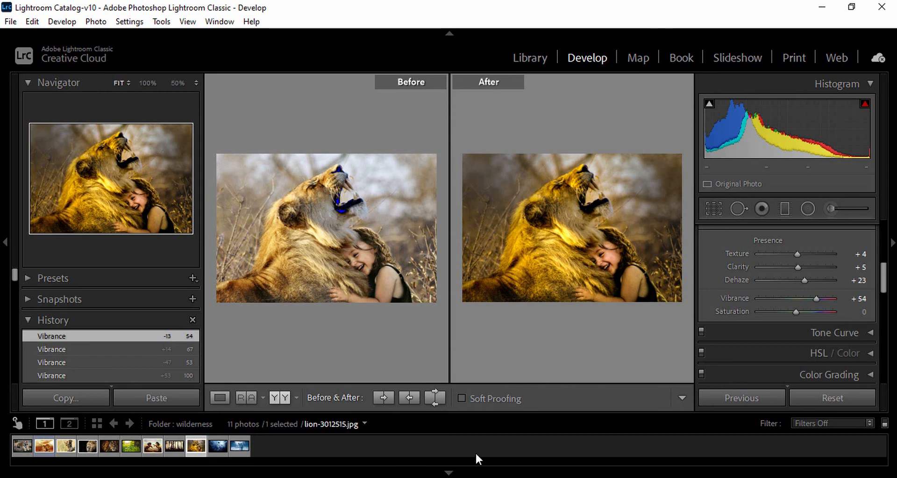
Hide and restore the filmstrip and the Navigator and History side to view the comparison larger.
{"action": "left_click", "coordinate": [449, 475]}
{"action": "left_click", "coordinate": [449, 474]}
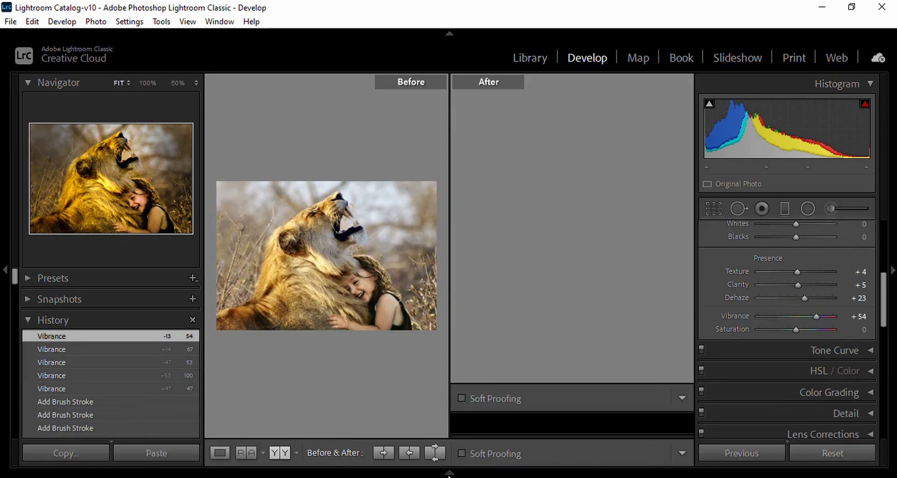
{"action": "left_click", "coordinate": [5, 245]}
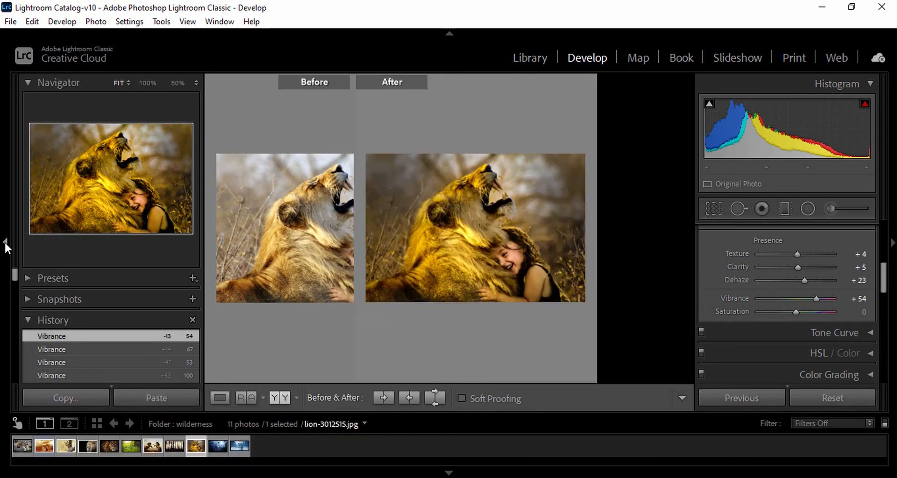
{"action": "left_click", "coordinate": [4, 243]}
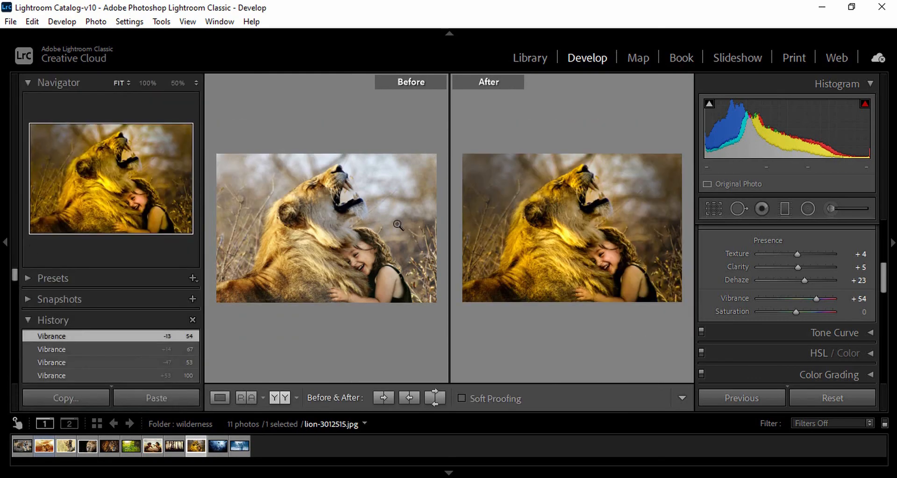
Compare the lion and girl photo with its original in Lights Out mode, including close-ups, and with all panels hidden.
{"action": "key", "text": "l"}
{"action": "key", "text": "l"}
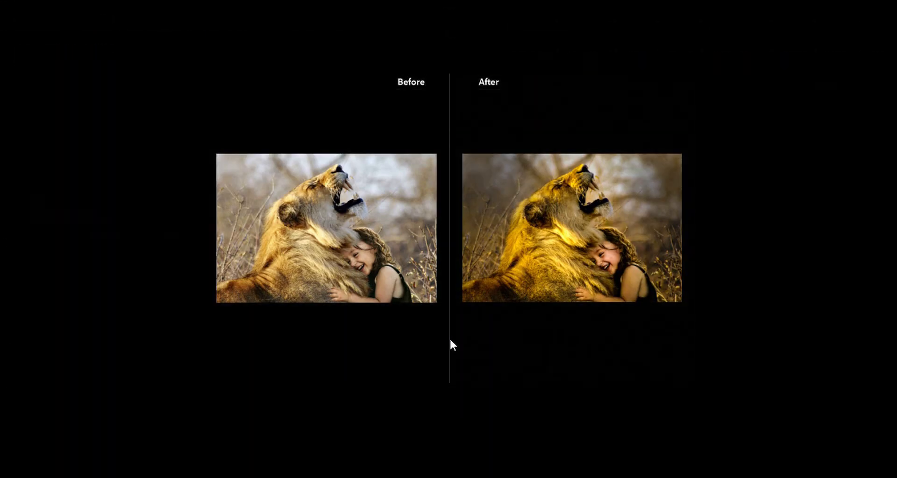
{"action": "left_click", "coordinate": [573, 232]}
{"action": "left_click_drag", "start_coordinate": [641, 235], "coordinate": [467, 232]}
{"action": "left_click_drag", "start_coordinate": [558, 232], "coordinate": [444, 297]}
{"action": "left_click_drag", "start_coordinate": [637, 245], "coordinate": [543, 88]}
{"action": "left_click_drag", "start_coordinate": [586, 262], "coordinate": [615, 95]}
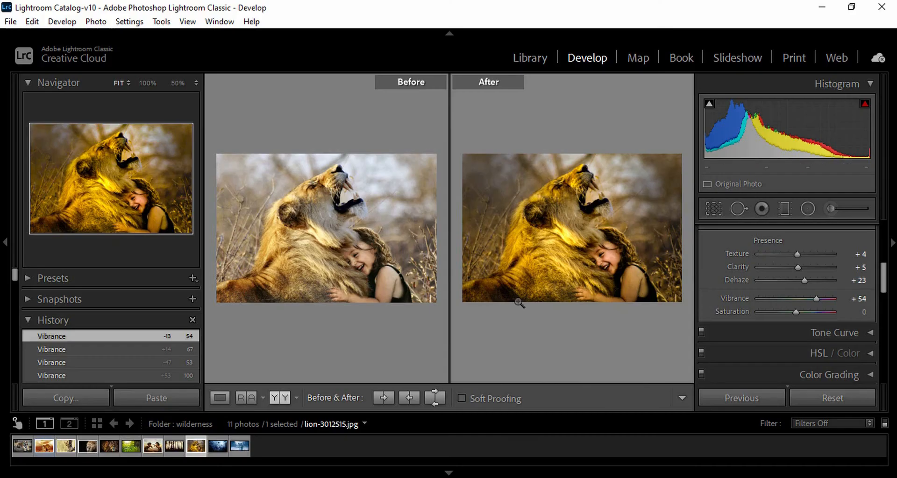
{"action": "key", "text": "shift+Tab"}
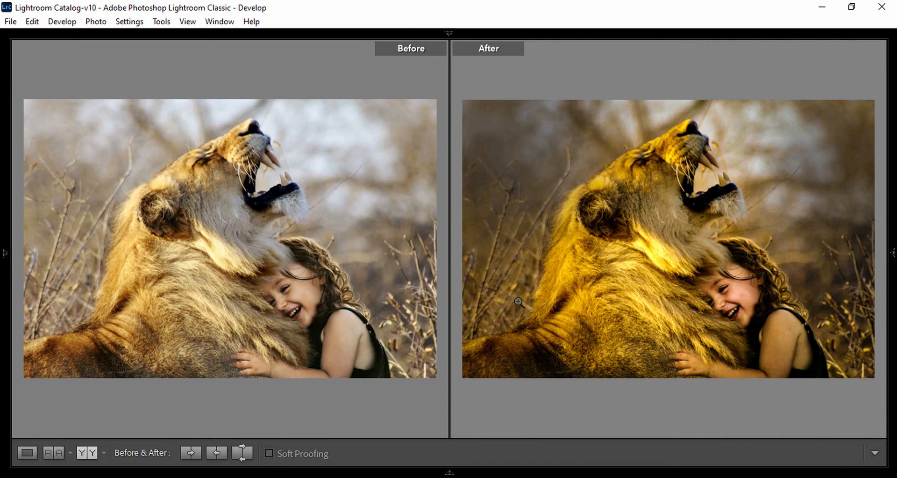
{"action": "key", "text": "shift+Tab"}
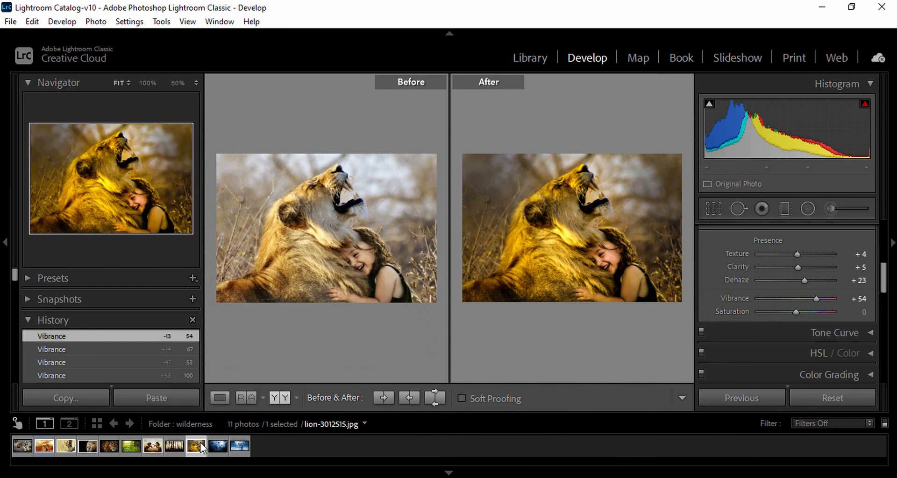
Switch back to the cub photo lion-565820.jpg and set its Vibrance to +39.
{"action": "left_click", "coordinate": [65, 446]}
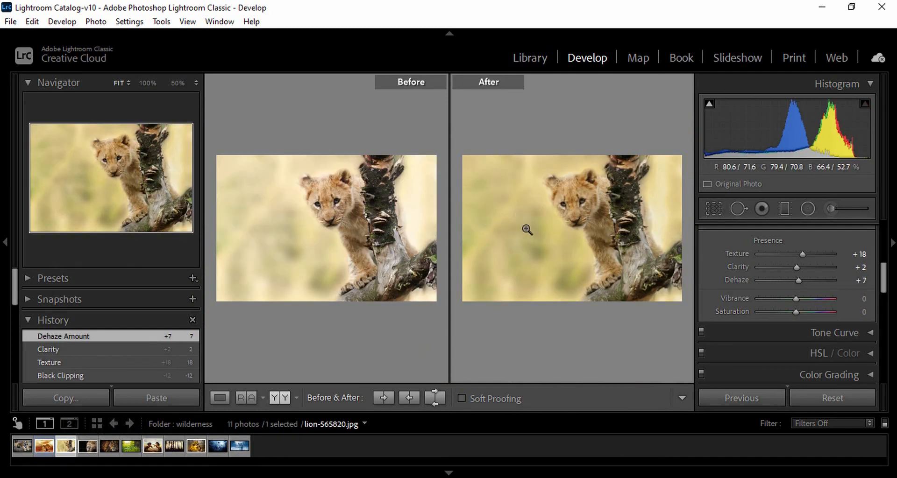
{"action": "left_click_drag", "start_coordinate": [796, 298], "coordinate": [810, 299]}
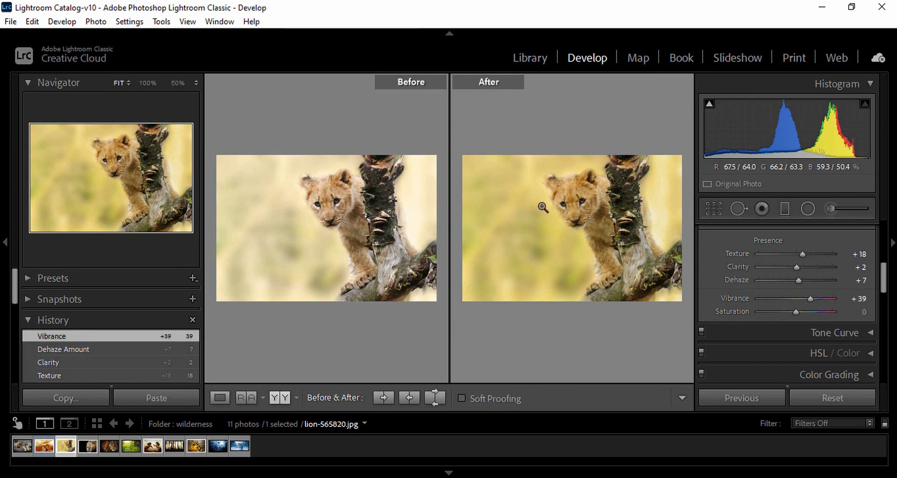
{"action": "scroll", "coordinate": [725, 271], "scroll_direction": "up", "scroll_amount": 5}
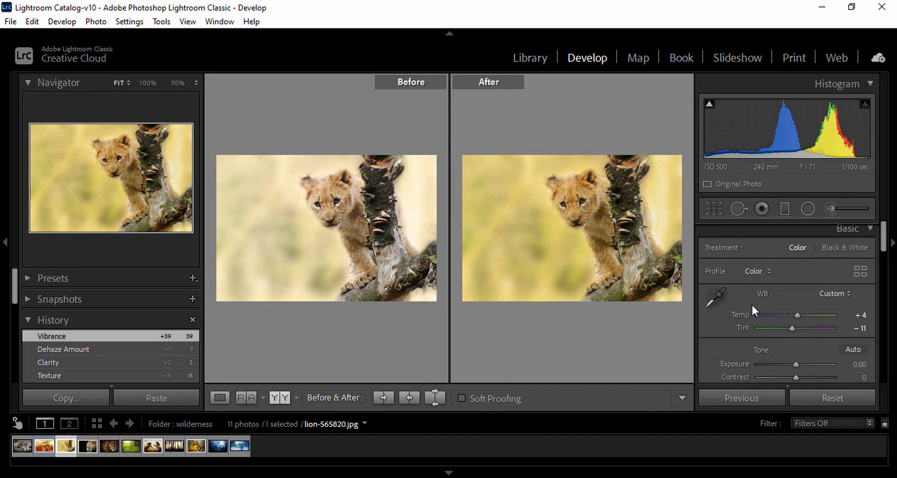
{"action": "scroll", "coordinate": [719, 338], "scroll_direction": "down", "scroll_amount": 5}
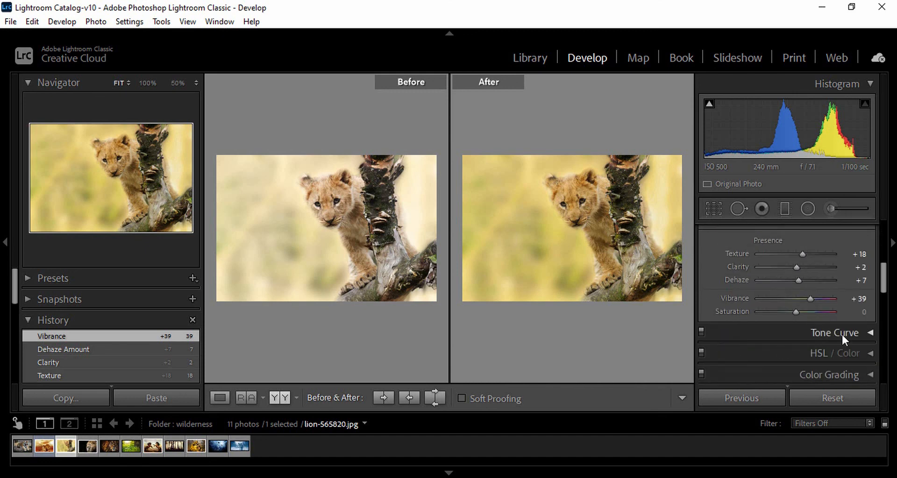
{"action": "scroll", "coordinate": [842, 332], "scroll_direction": "down", "scroll_amount": 2}
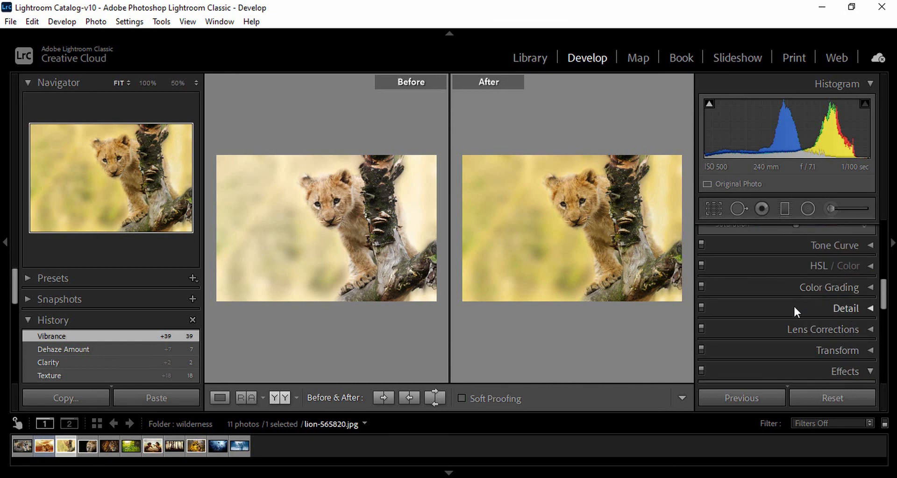
{"action": "scroll", "coordinate": [795, 311], "scroll_direction": "up", "scroll_amount": 2}
{"action": "scroll", "coordinate": [847, 310], "scroll_direction": "up", "scroll_amount": 5}
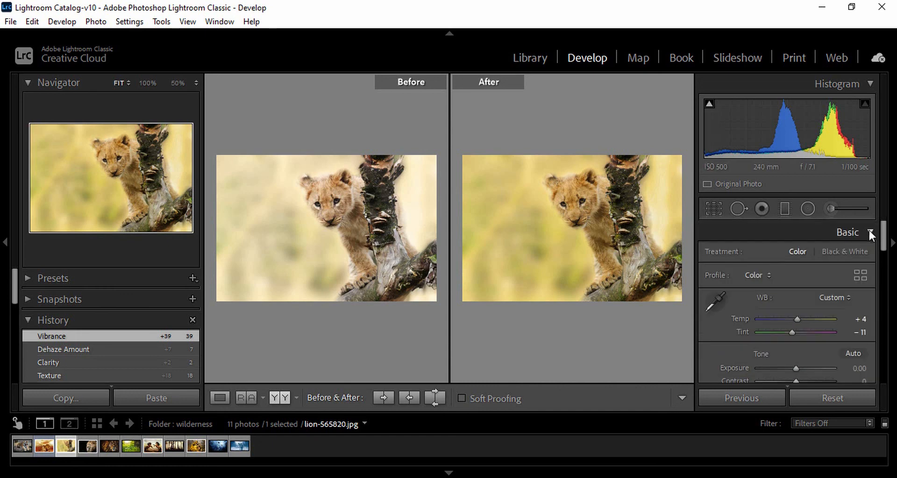